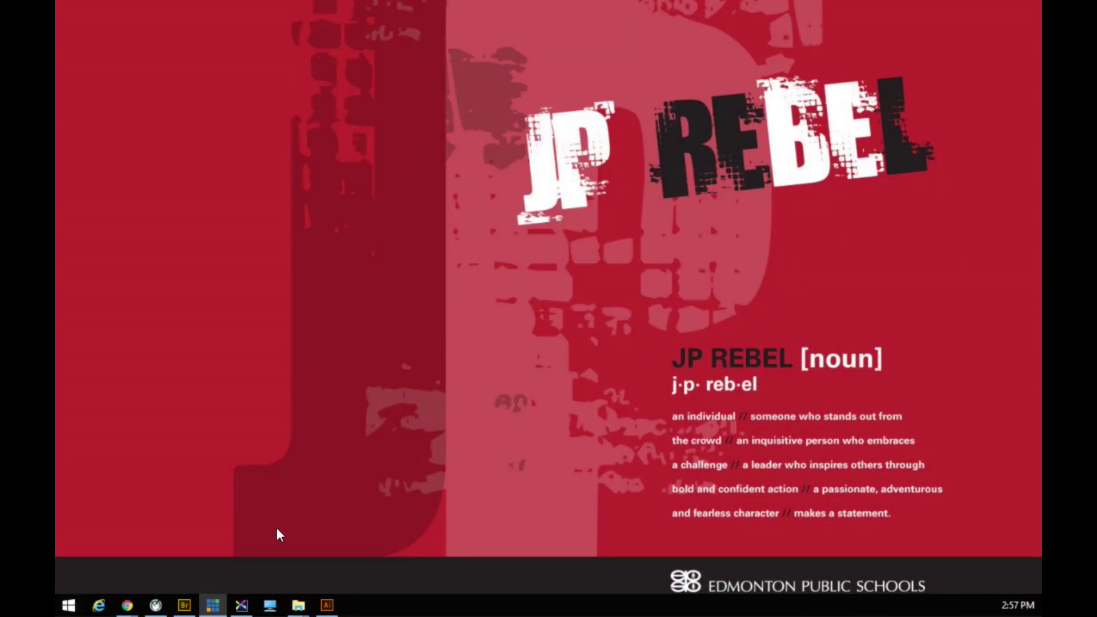
Browse from This PC into F: drive > comtech 2 > Good to list the Jasper Trip photos.
{"action": "left_click", "coordinate": [69, 606]}
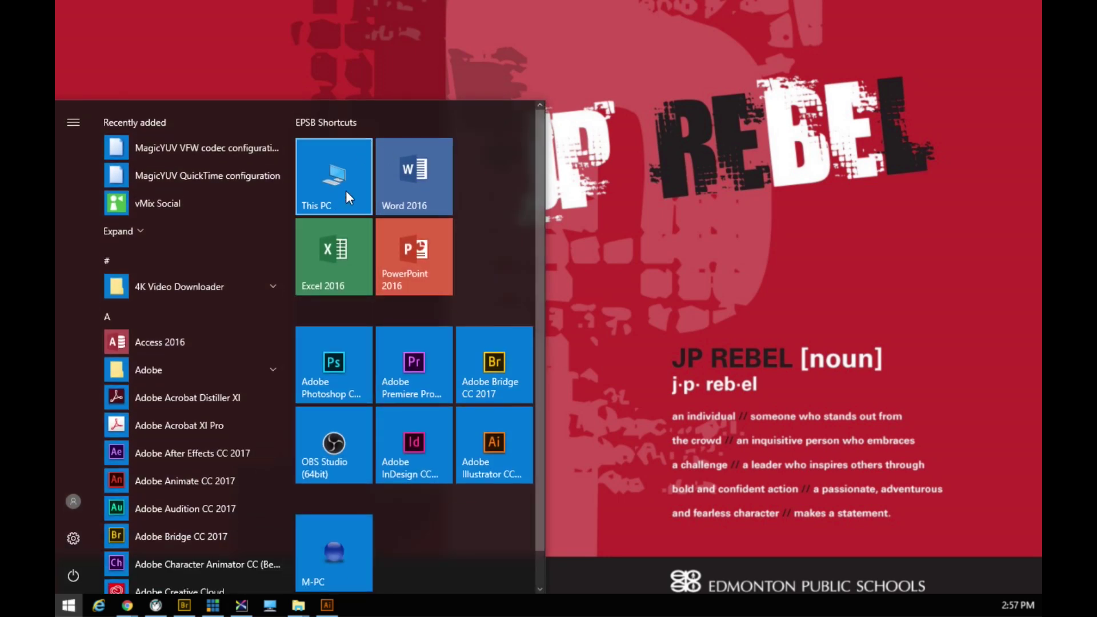
{"action": "mouse_move", "coordinate": [302, 608]}
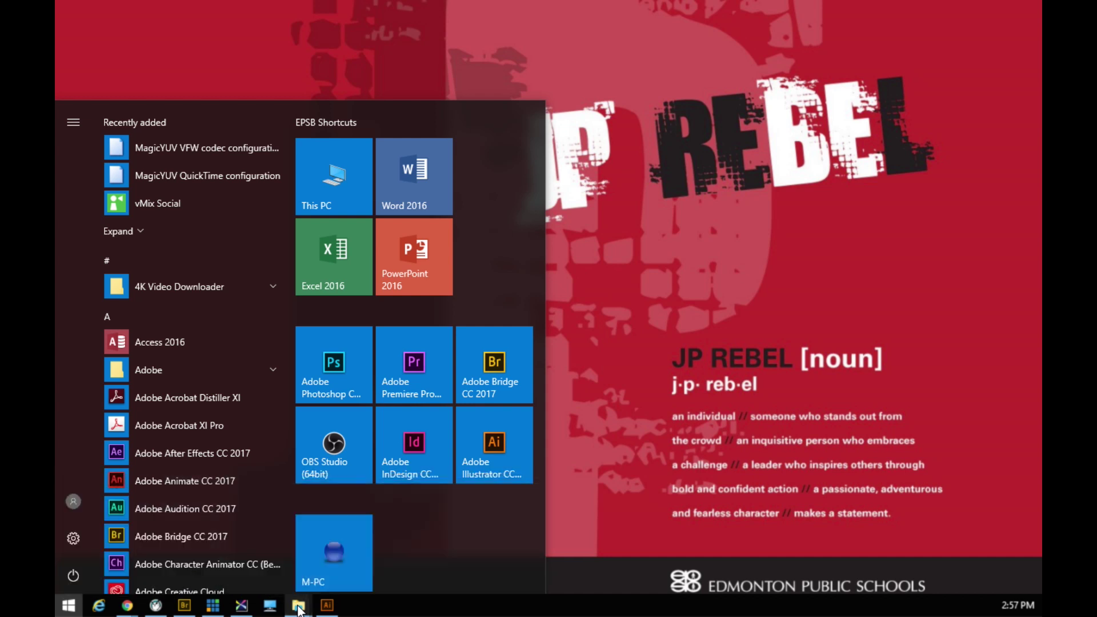
{"action": "left_click", "coordinate": [327, 174]}
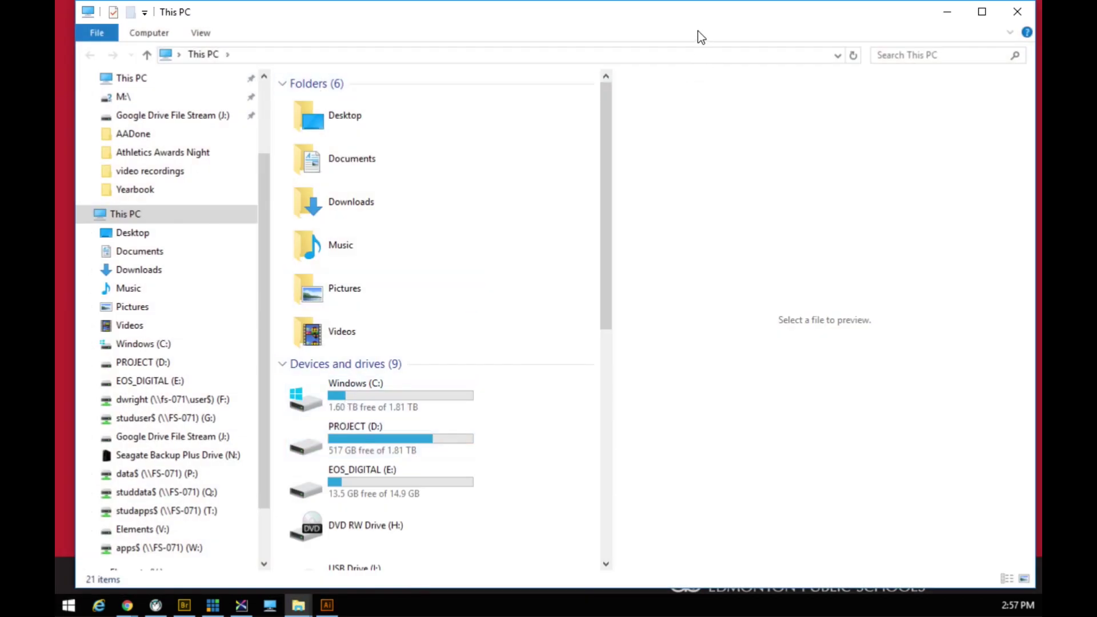
{"action": "mouse_move", "coordinate": [701, 22]}
{"action": "left_mouse_down"}
{"action": "mouse_move", "coordinate": [659, 25]}
{"action": "mouse_move", "coordinate": [695, 25]}
{"action": "left_mouse_up"}
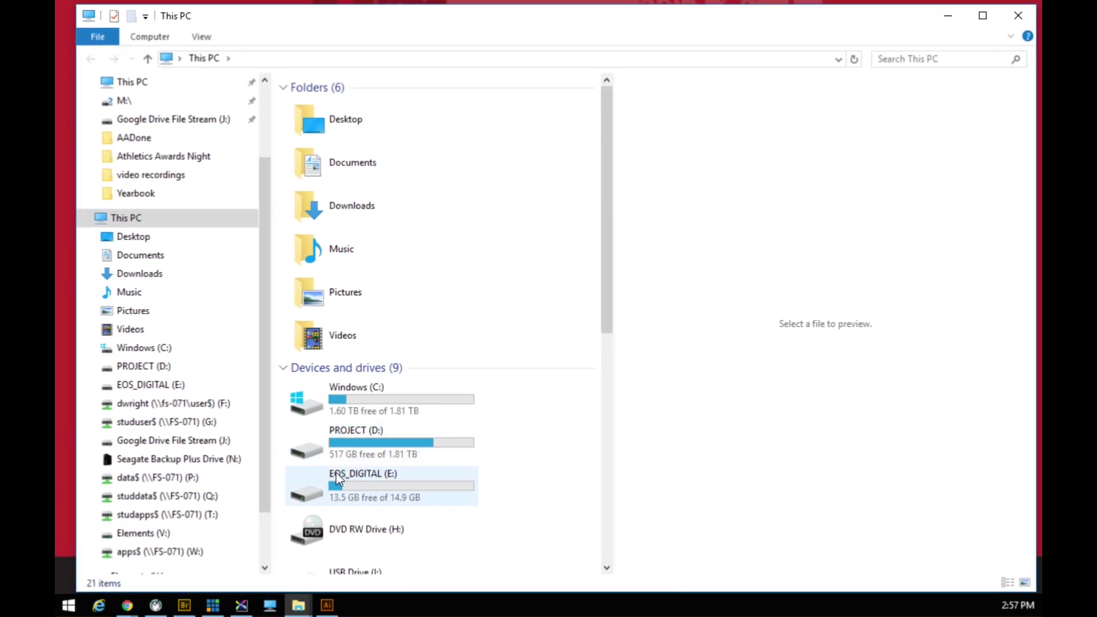
{"action": "scroll", "coordinate": [343, 465], "scroll_direction": "down", "scroll_amount": 5}
{"action": "double_click", "coordinate": [401, 332]}
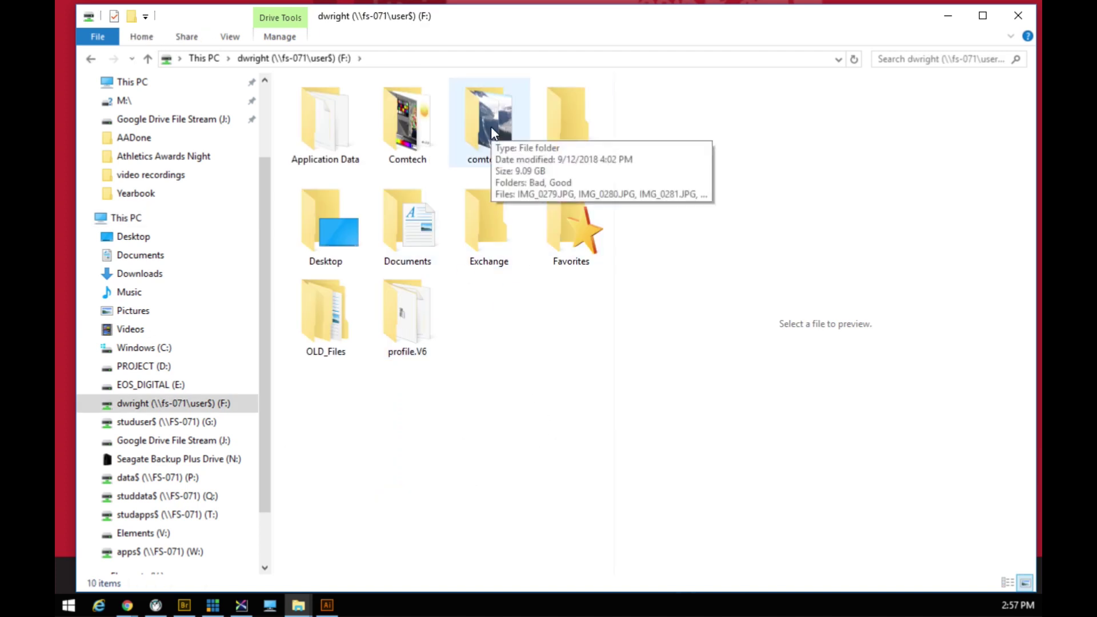
{"action": "double_click", "coordinate": [479, 119]}
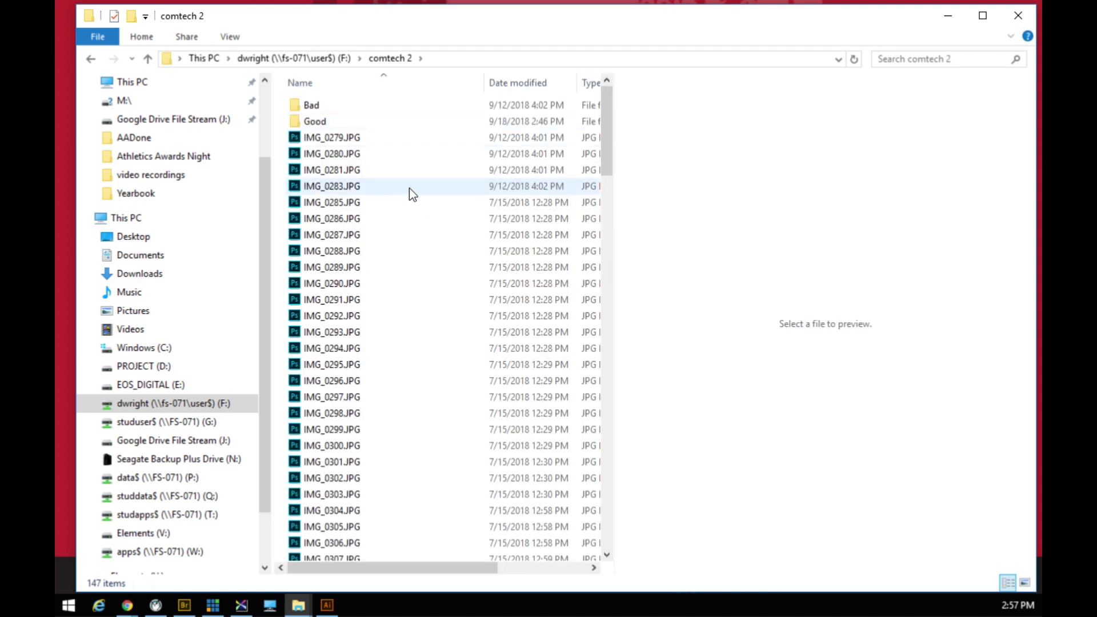
{"action": "double_click", "coordinate": [319, 120]}
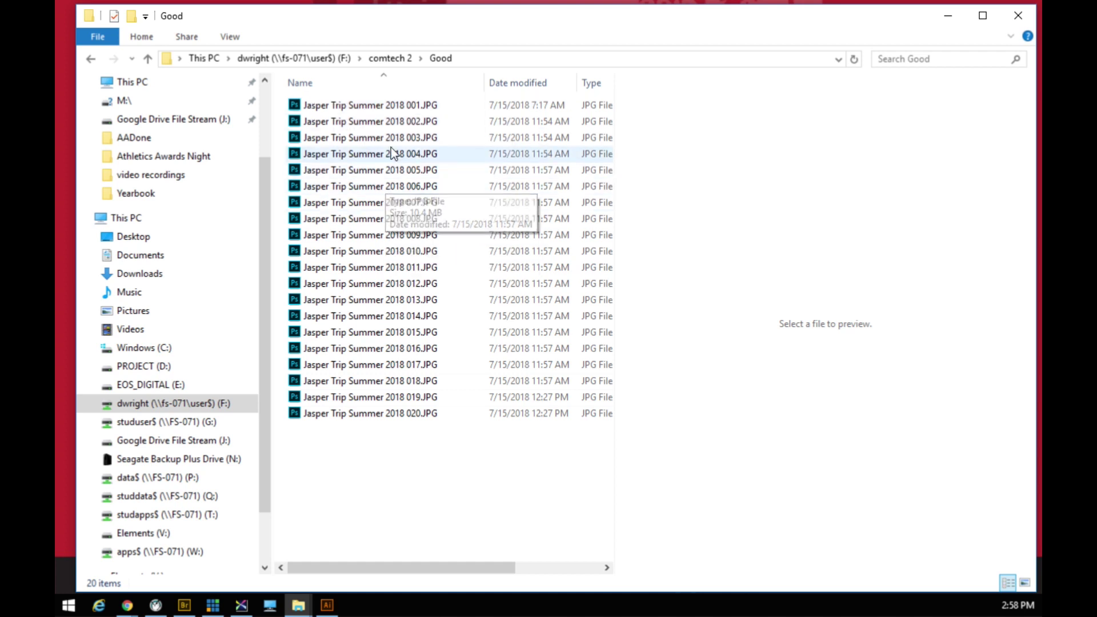
Switch the Good folder to Large icons and preview Jasper Trip photos 001, 002 and 003.
{"action": "left_click", "coordinate": [1025, 583]}
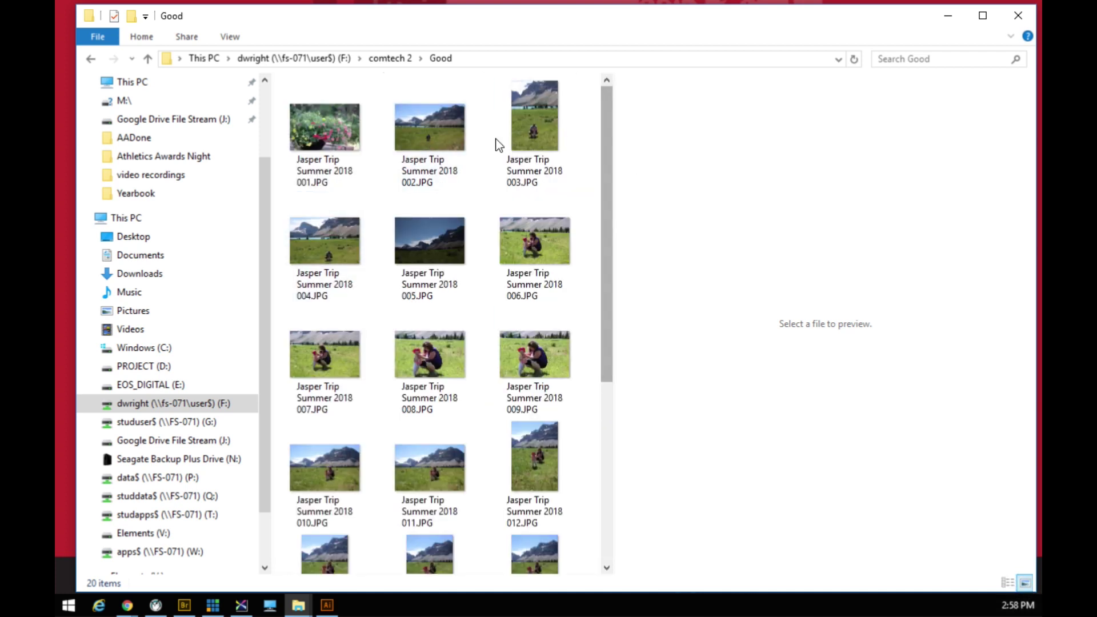
{"action": "left_click", "coordinate": [327, 131]}
{"action": "left_click", "coordinate": [450, 130]}
{"action": "left_click", "coordinate": [549, 135]}
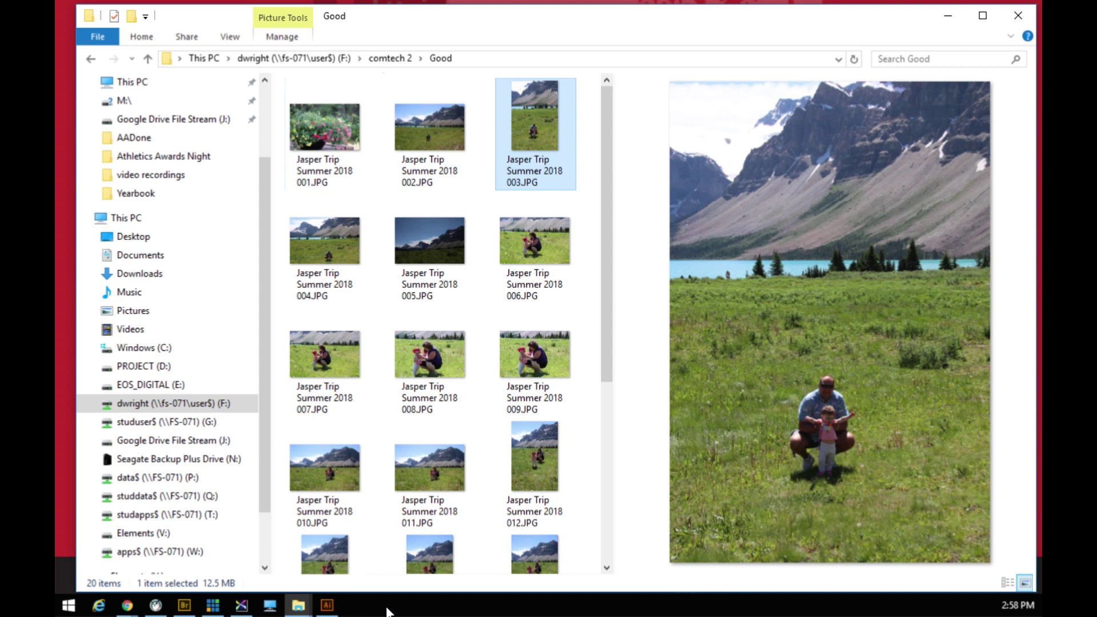
{"action": "scroll", "coordinate": [480, 297], "scroll_direction": "down", "scroll_amount": 5}
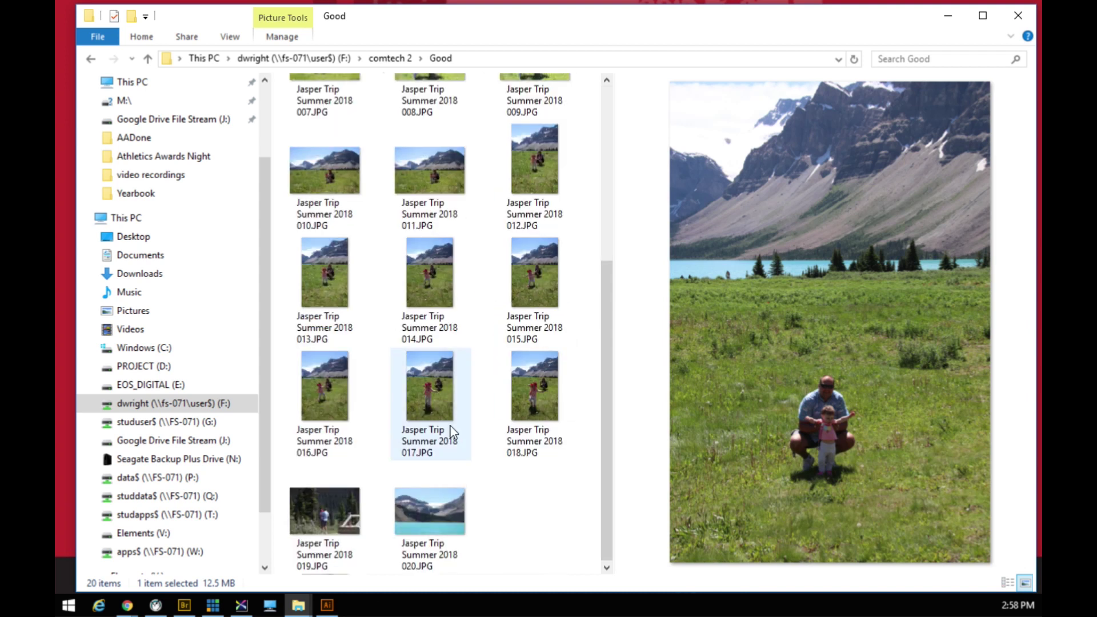
{"action": "scroll", "coordinate": [417, 526], "scroll_direction": "up", "scroll_amount": 5}
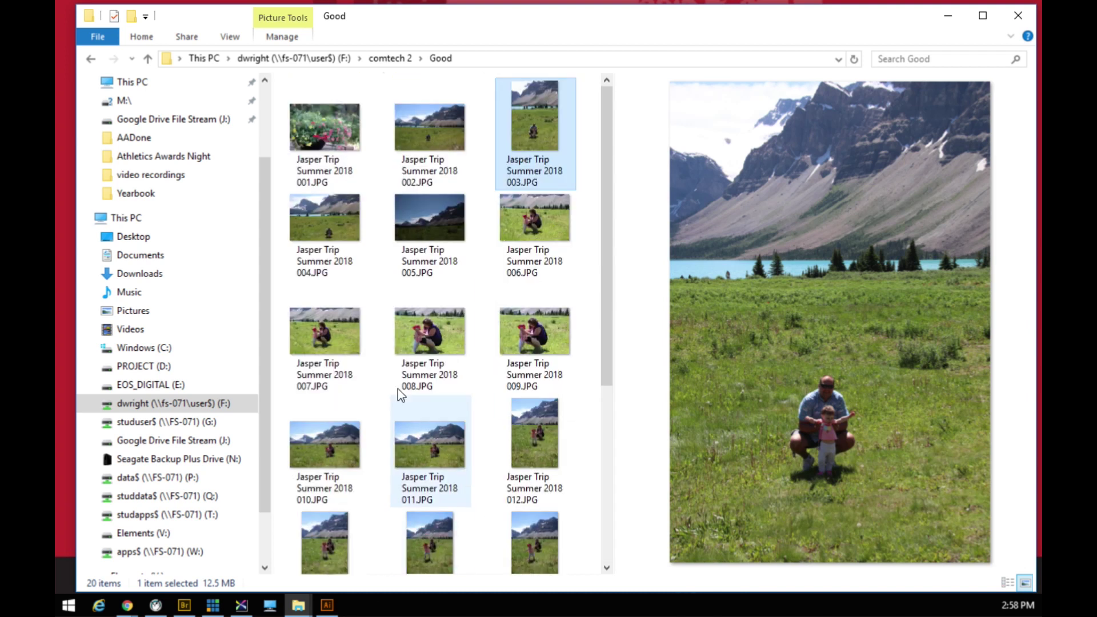
{"action": "left_click", "coordinate": [335, 131]}
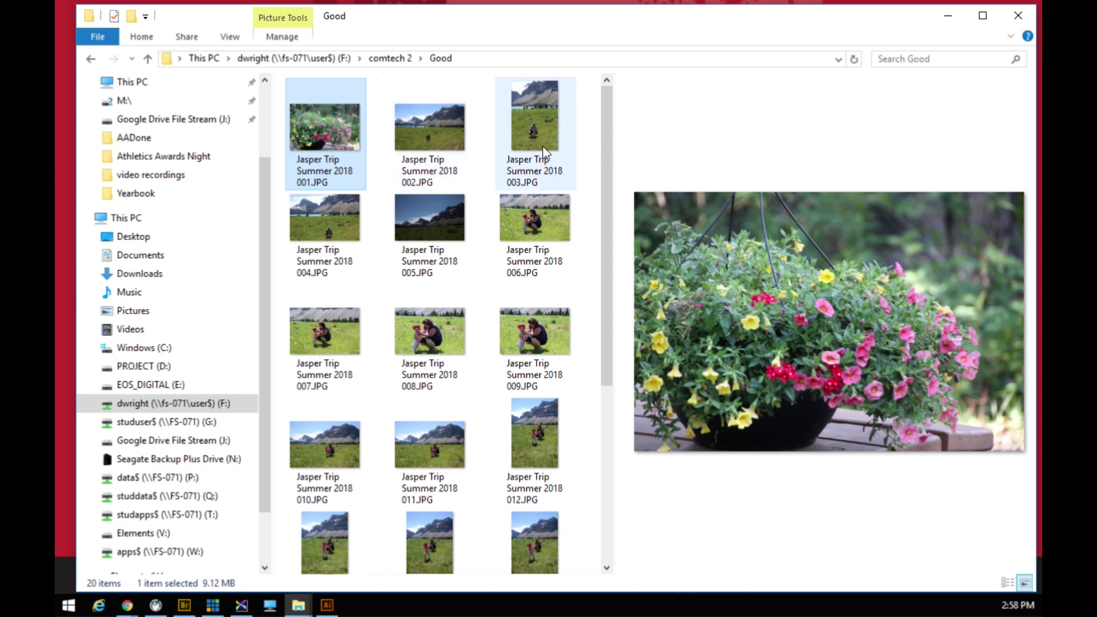
{"action": "mouse_move", "coordinate": [337, 126]}
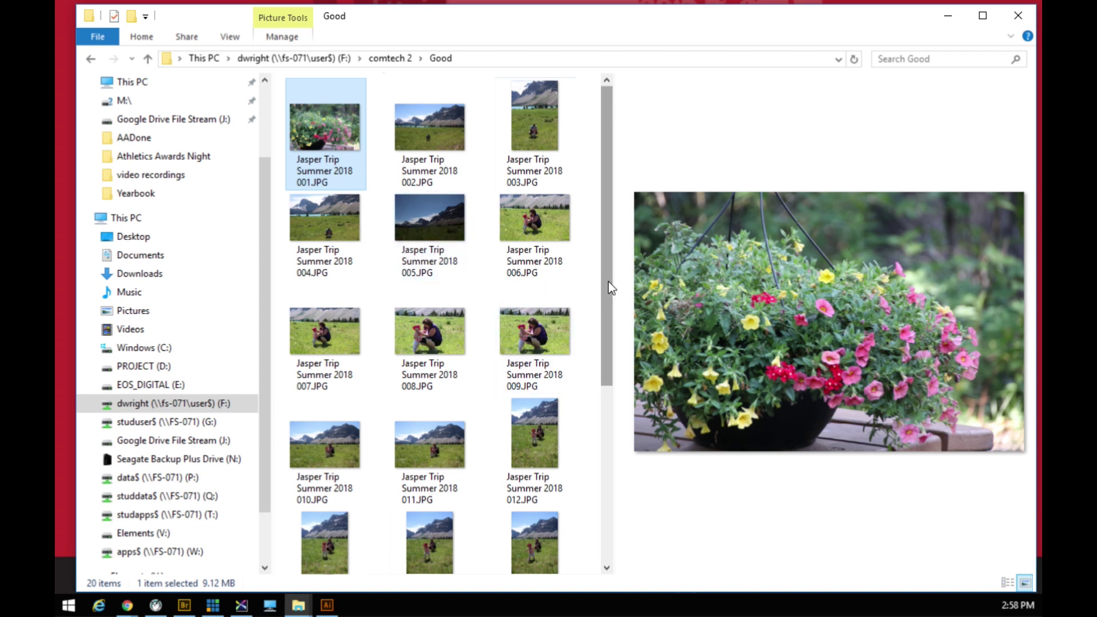
{"action": "left_click_drag", "start_coordinate": [610, 288], "coordinate": [623, 450]}
Select all 20 Jasper Trip photos from the Home ribbon and choose Print from their context menu.
{"action": "left_click", "coordinate": [445, 526], "text": "shift"}
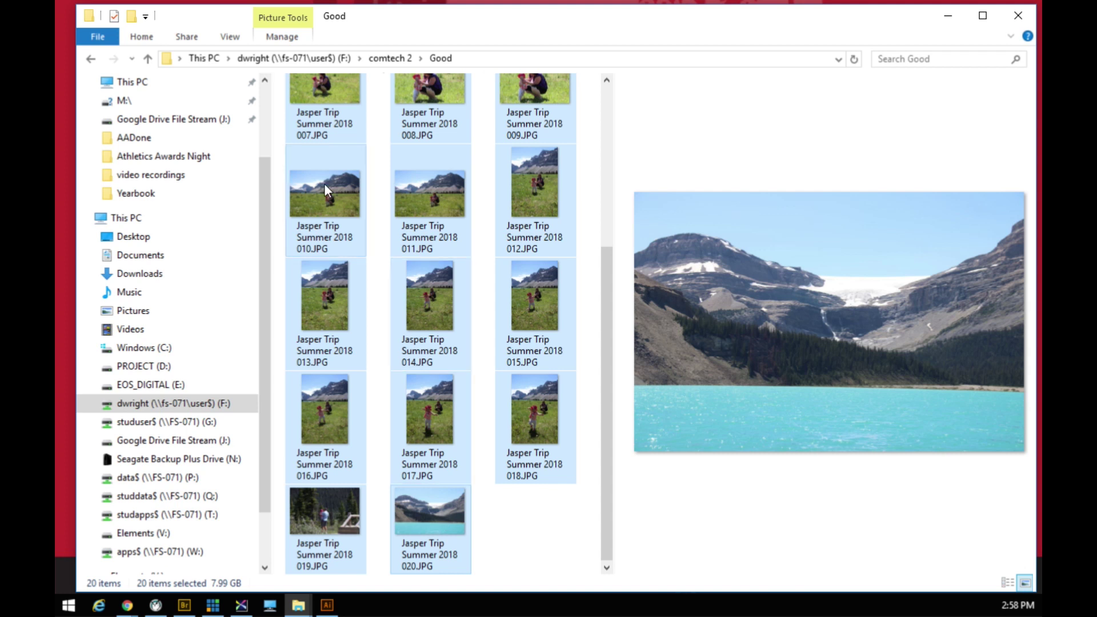
{"action": "left_click", "coordinate": [445, 525]}
{"action": "right_click", "coordinate": [522, 516]}
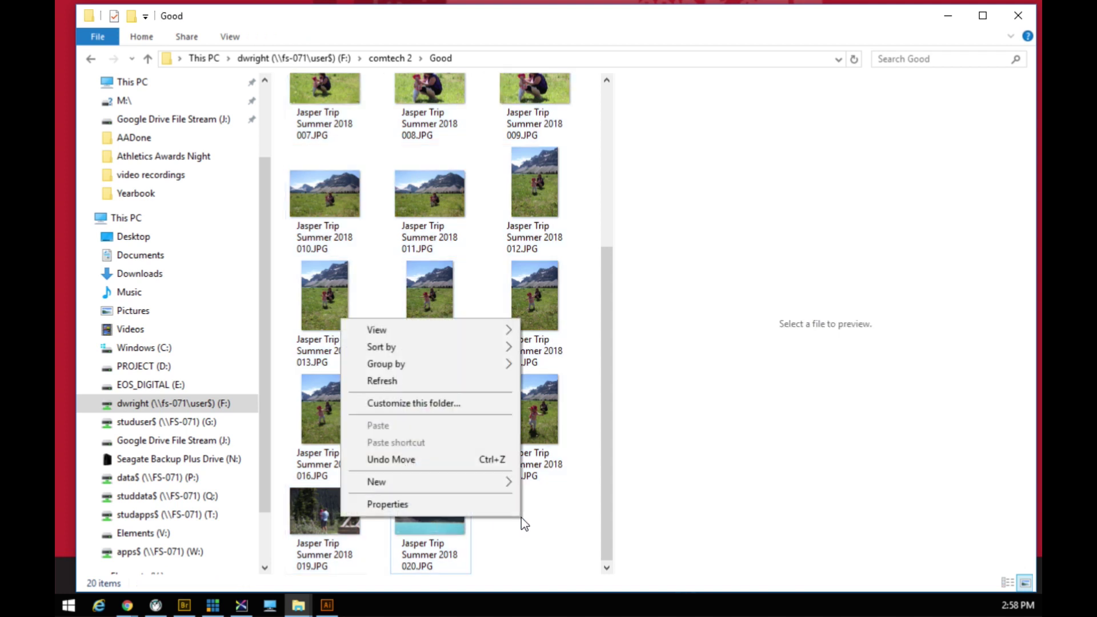
{"action": "left_click", "coordinate": [441, 543]}
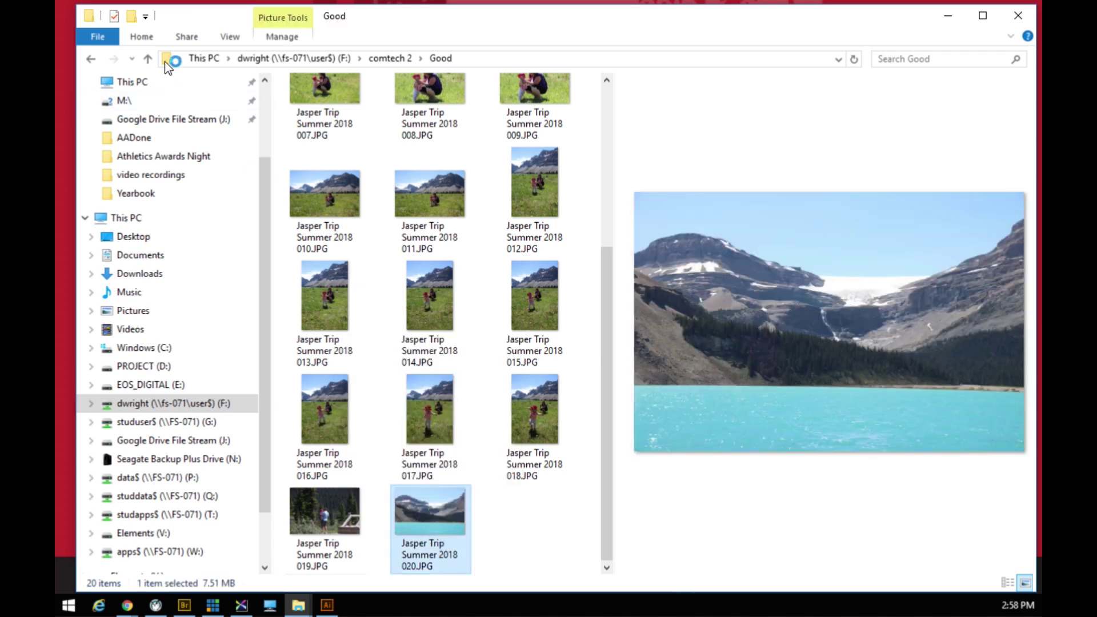
{"action": "left_click", "coordinate": [143, 37]}
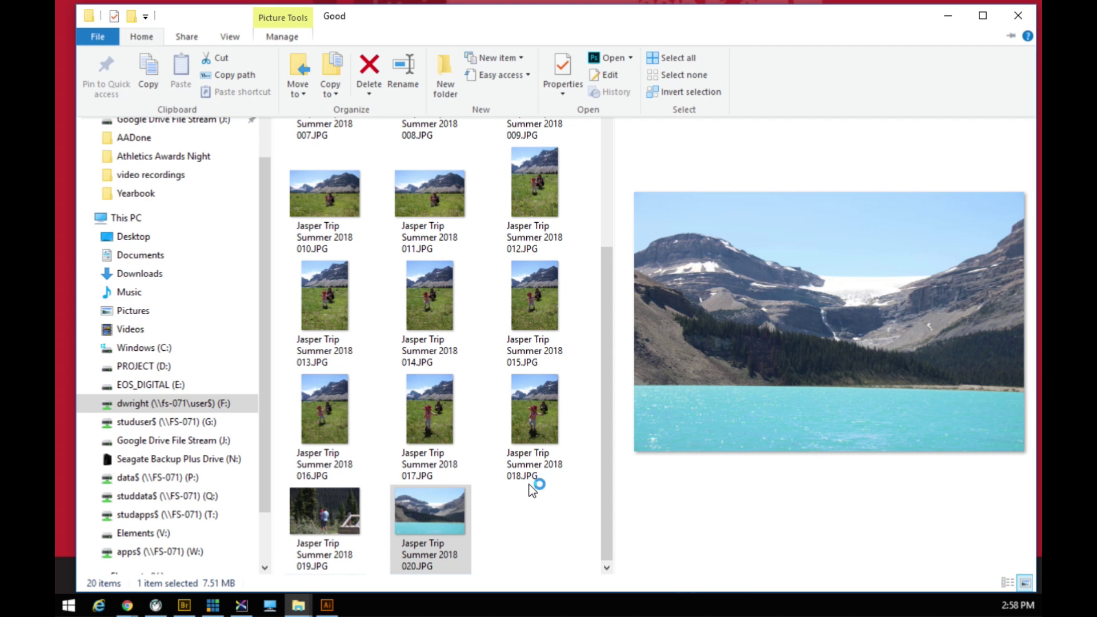
{"action": "left_click", "coordinate": [675, 60]}
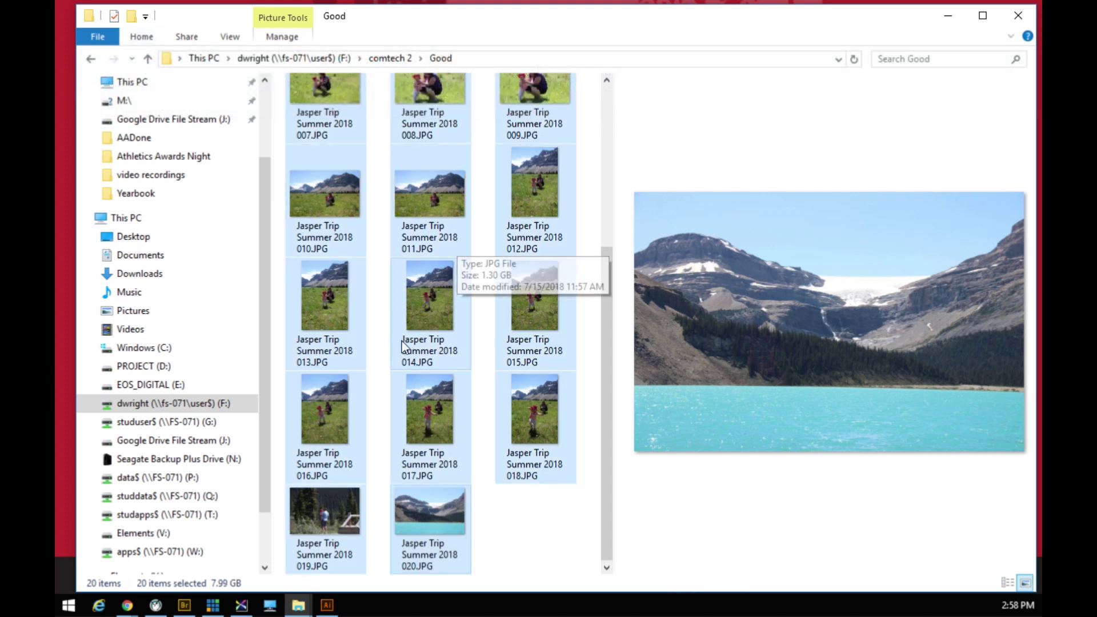
{"action": "right_click", "coordinate": [417, 187]}
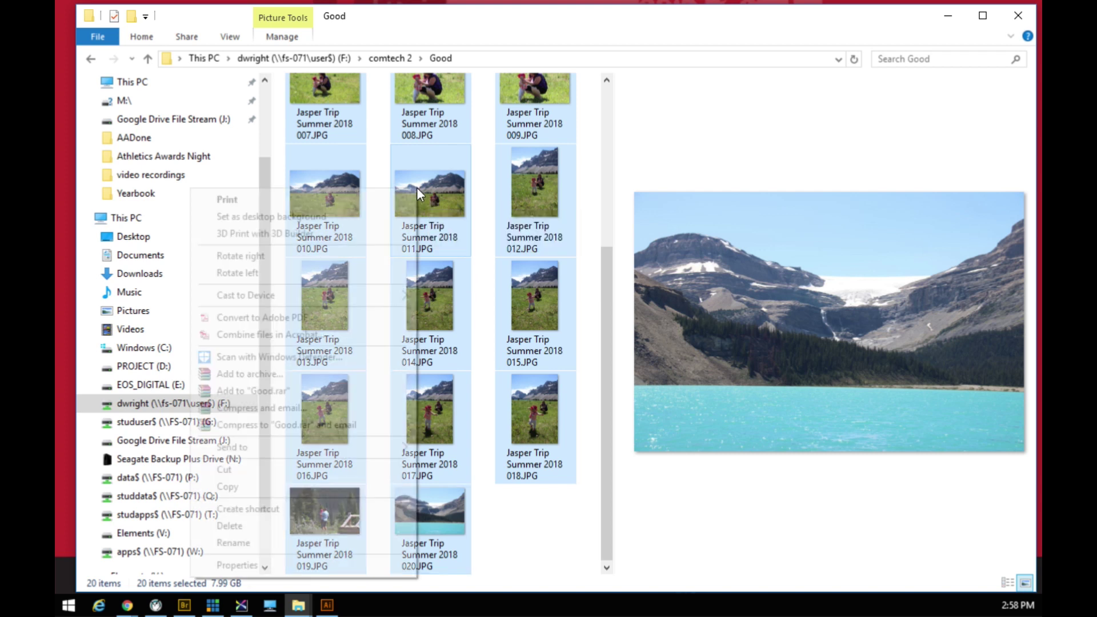
{"action": "left_click", "coordinate": [316, 197]}
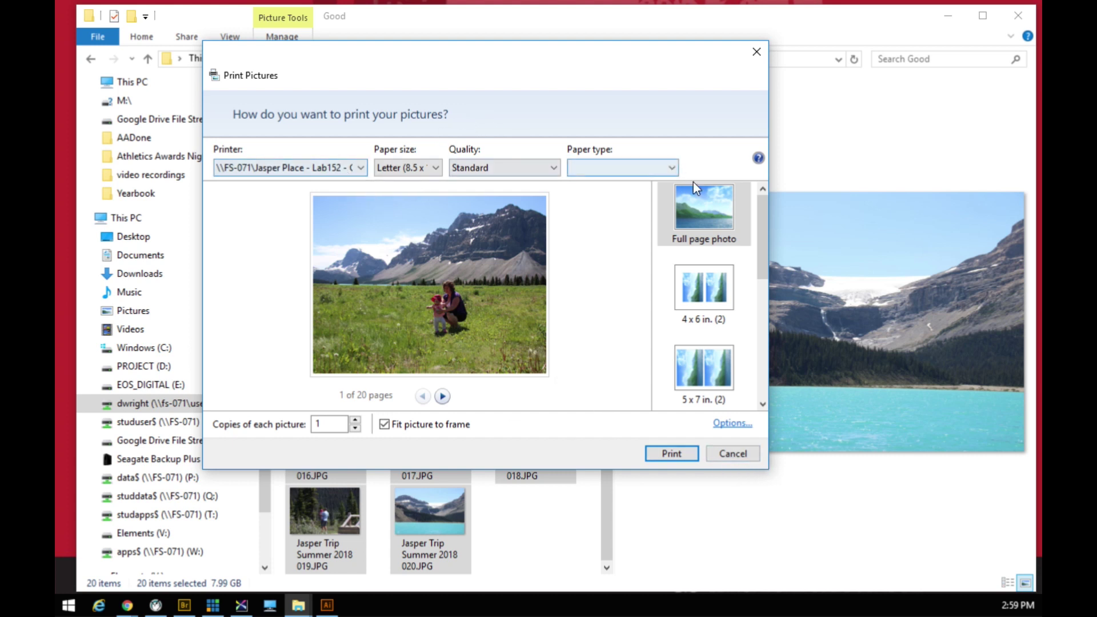
Confirm the Lab152 colour printer, Letter paper size and Standard print quality.
{"action": "left_click", "coordinate": [286, 171]}
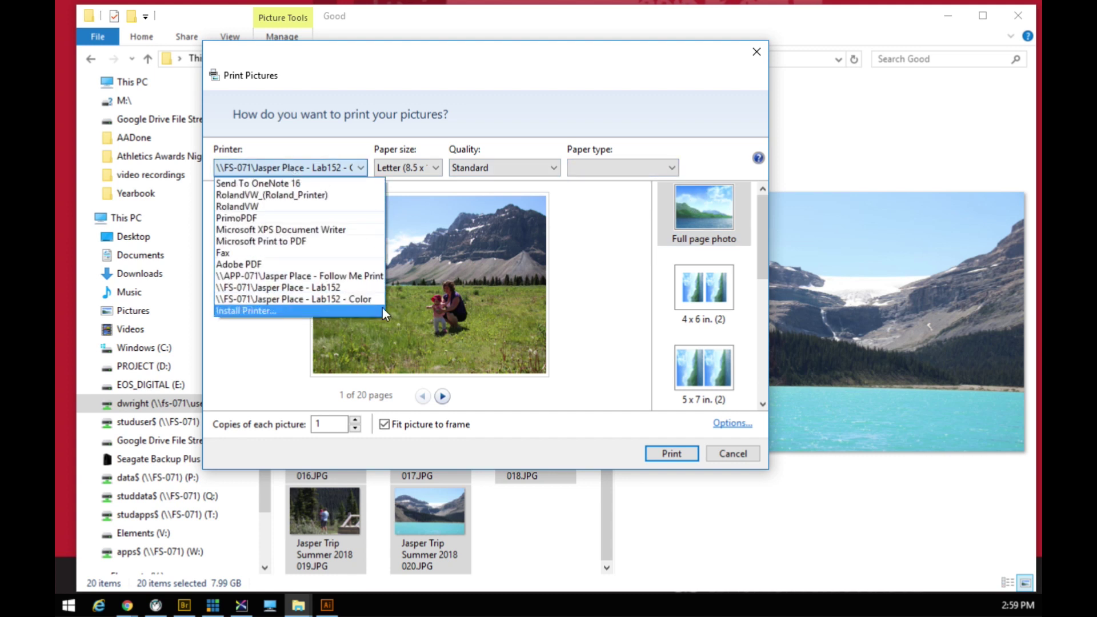
{"action": "left_click", "coordinate": [354, 301]}
{"action": "left_click", "coordinate": [427, 164]}
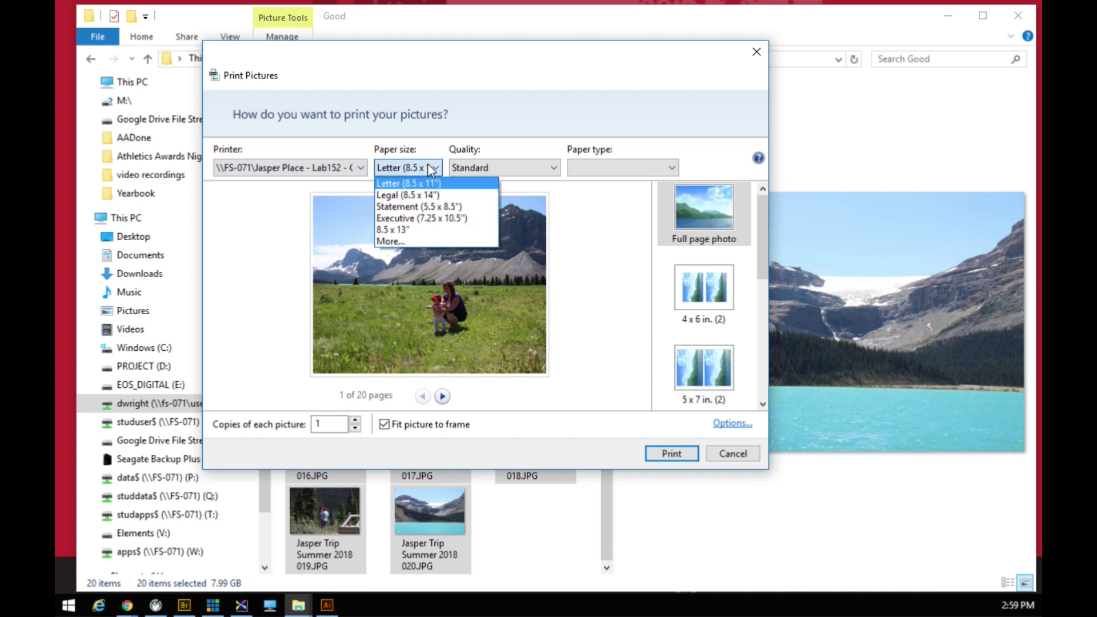
{"action": "left_click", "coordinate": [407, 185]}
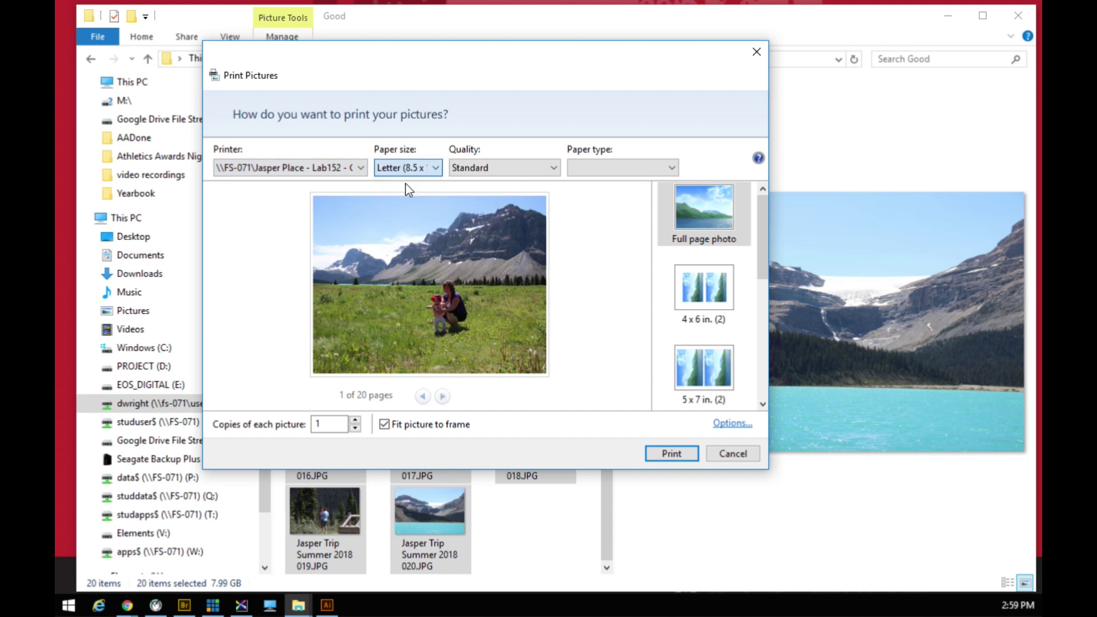
{"action": "left_click", "coordinate": [526, 165]}
{"action": "left_click", "coordinate": [519, 168]}
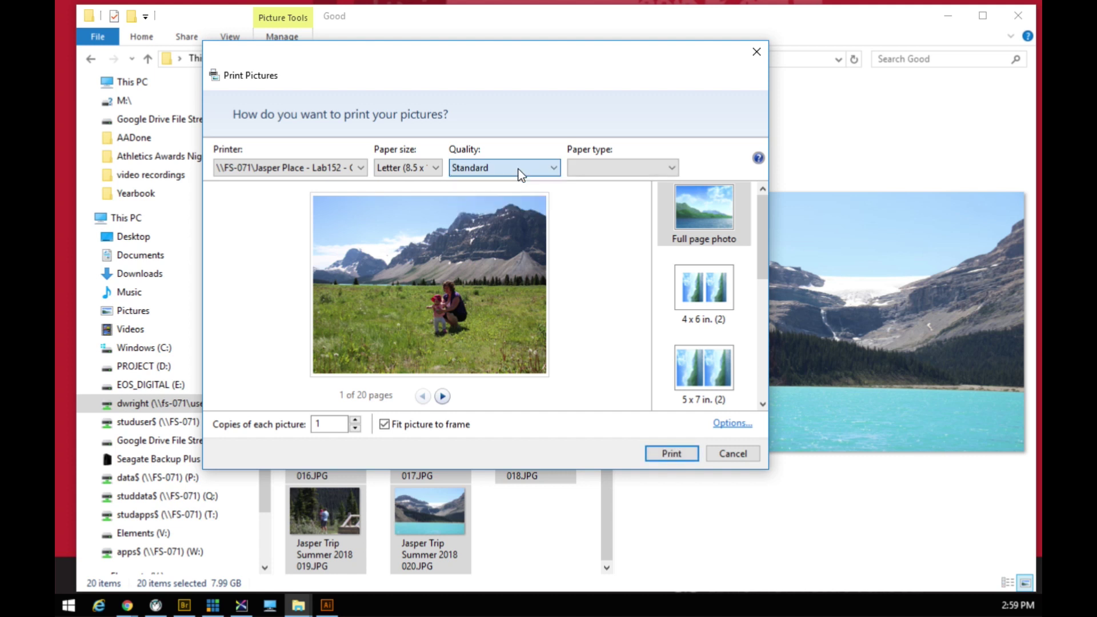
Change the paper type to Plain after briefly picking Cardstock.
{"action": "left_click", "coordinate": [638, 172]}
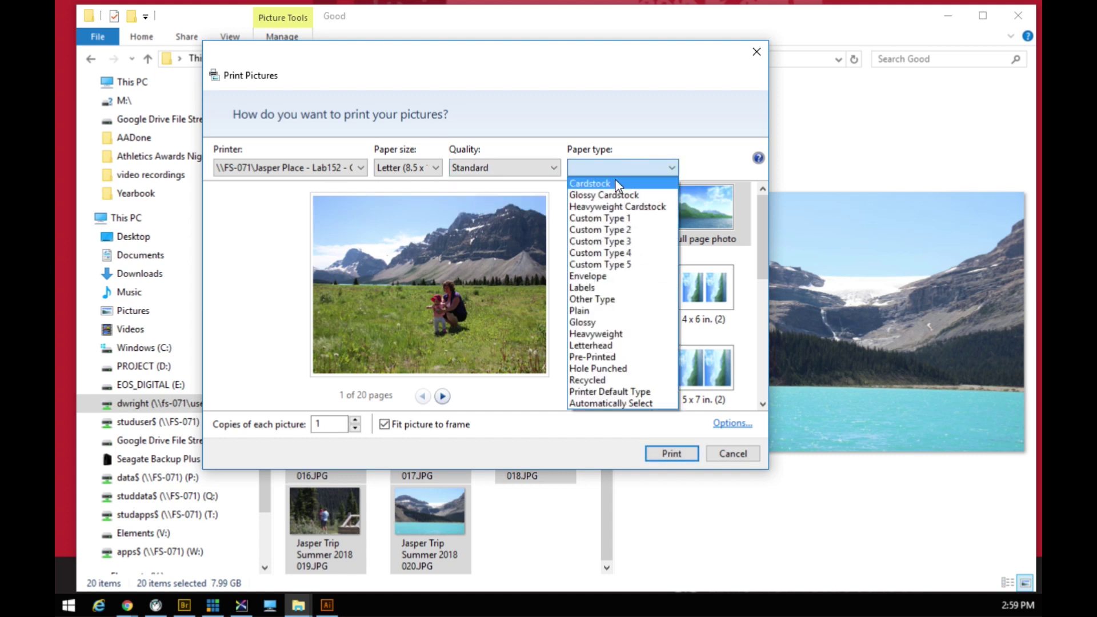
{"action": "left_click", "coordinate": [656, 405]}
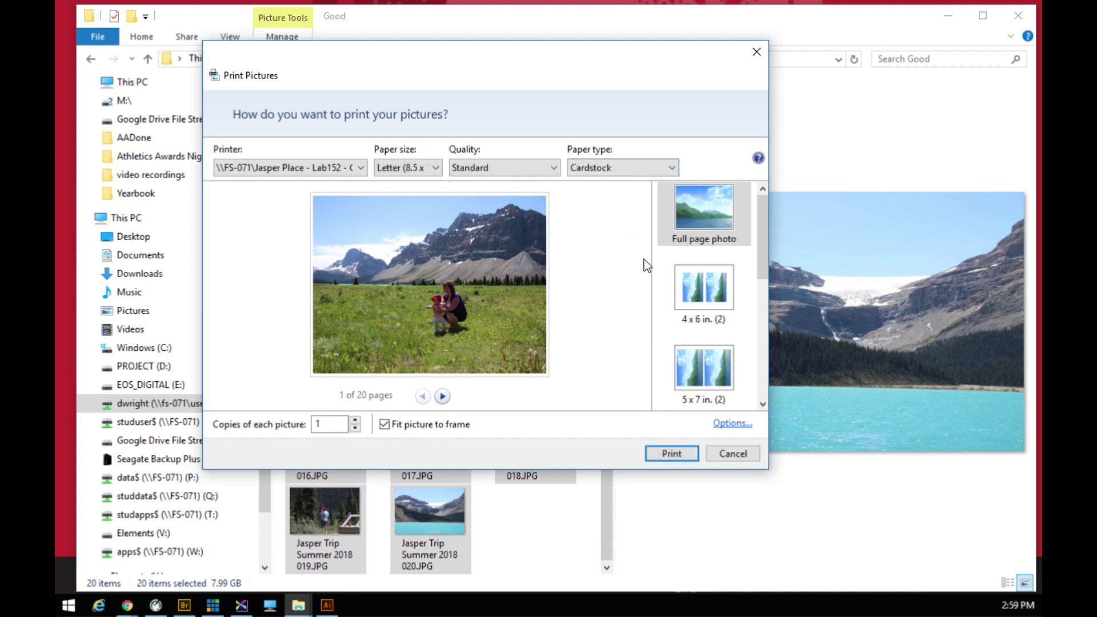
{"action": "left_click", "coordinate": [614, 166]}
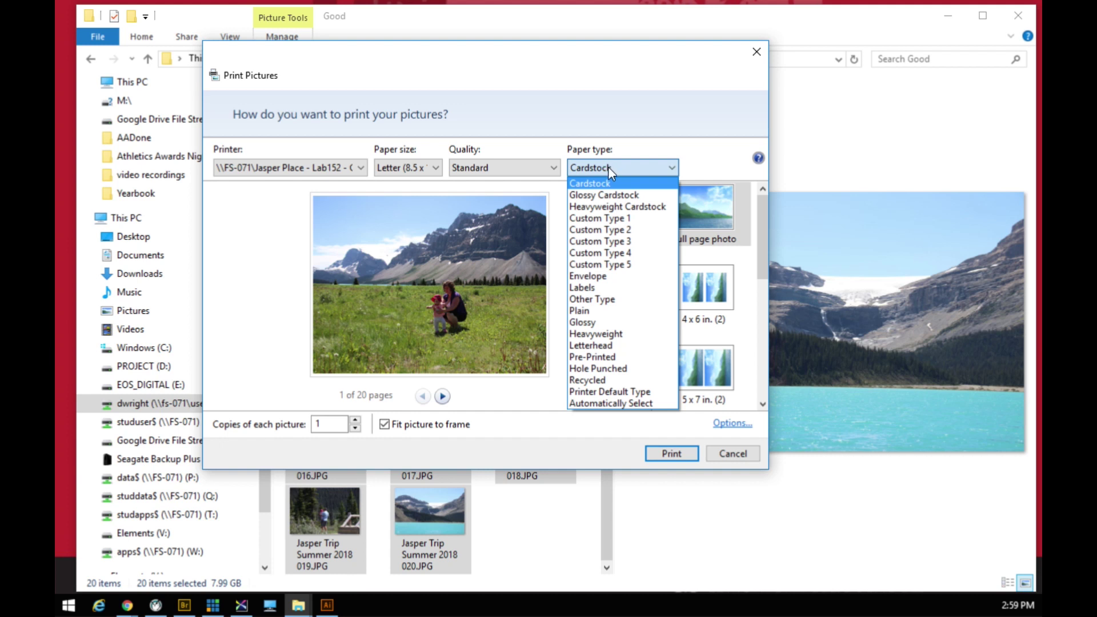
{"action": "left_click", "coordinate": [587, 311]}
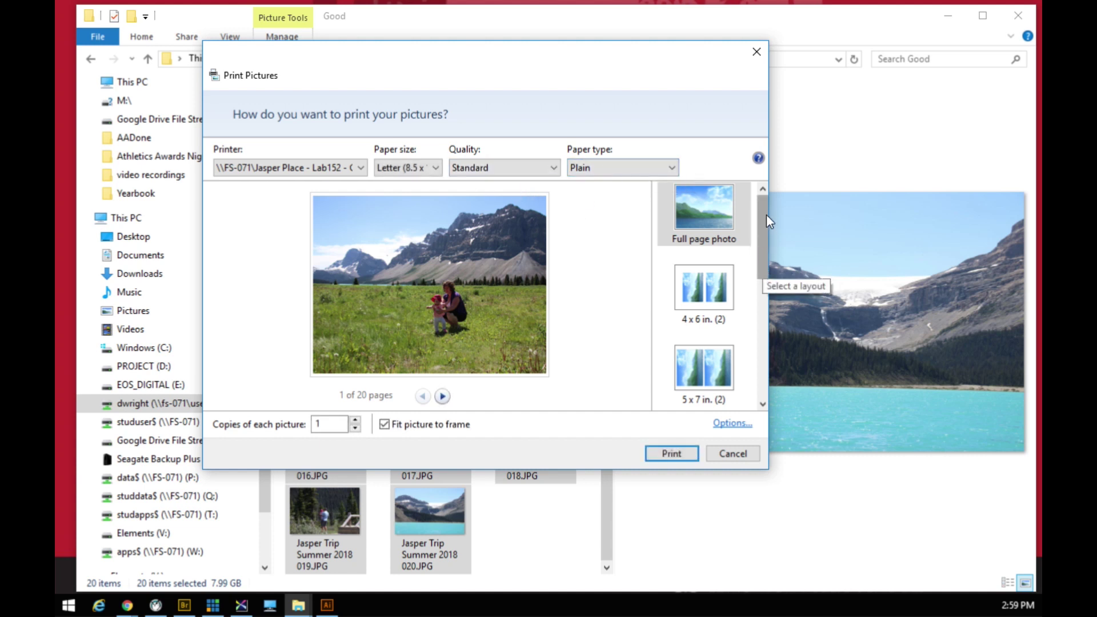
Choose the Contact sheet layout and print all 20 photos on one Letter page.
{"action": "left_click_drag", "start_coordinate": [766, 214], "coordinate": [768, 345]}
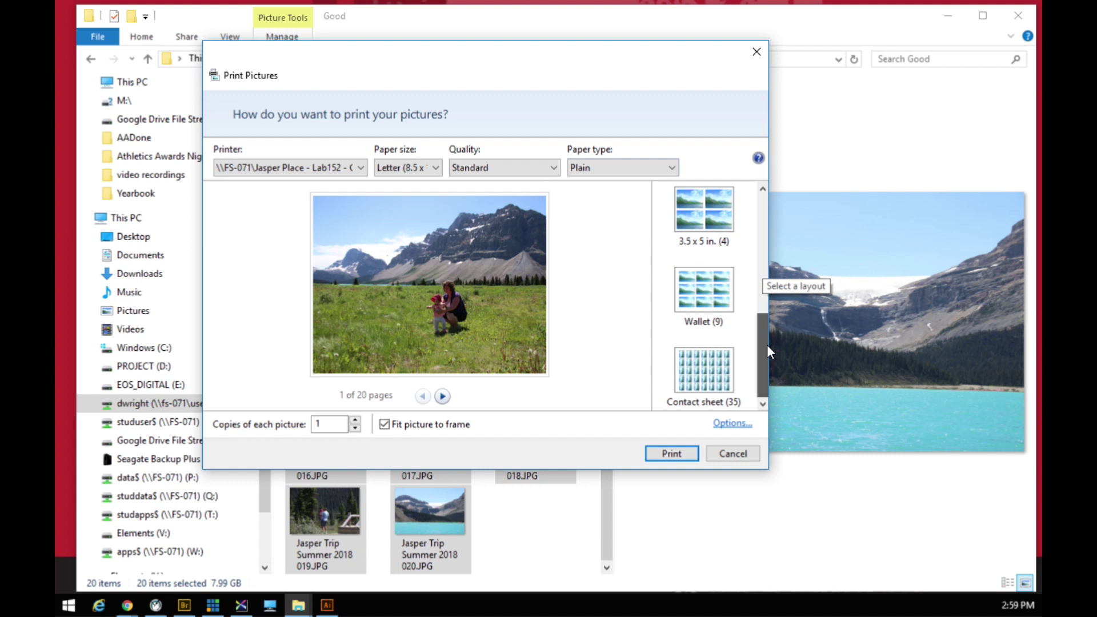
{"action": "left_click", "coordinate": [704, 374]}
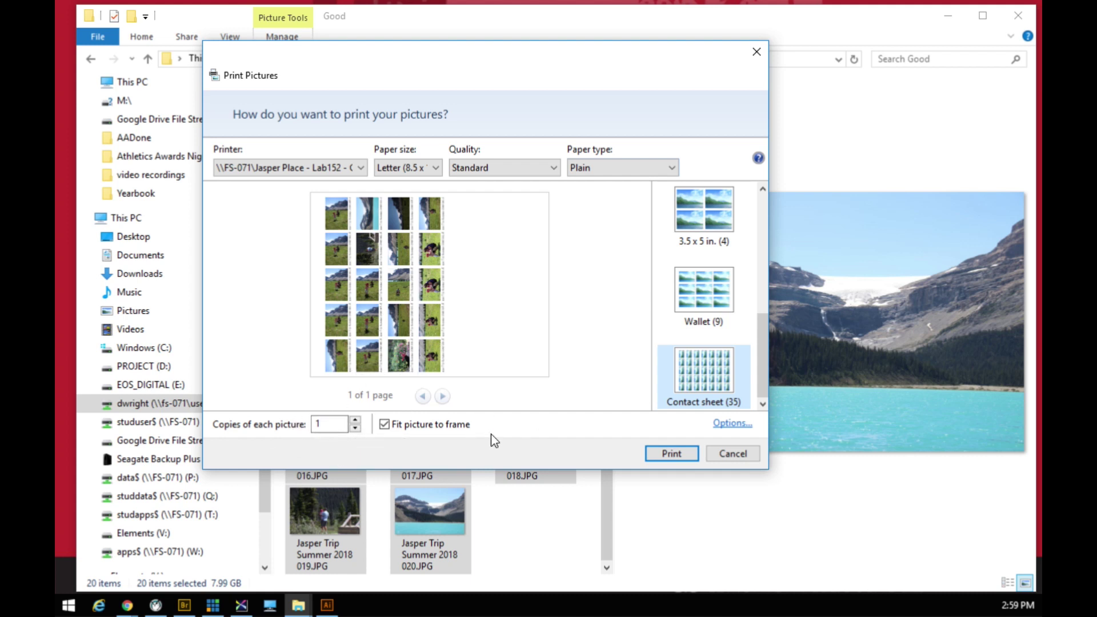
{"action": "left_click", "coordinate": [672, 453]}
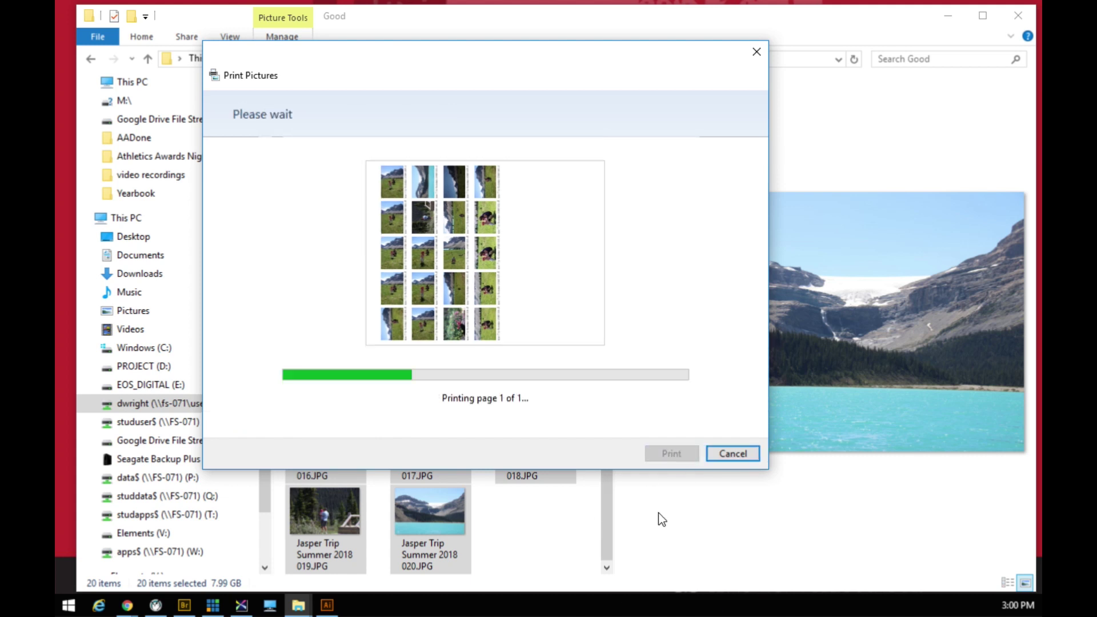